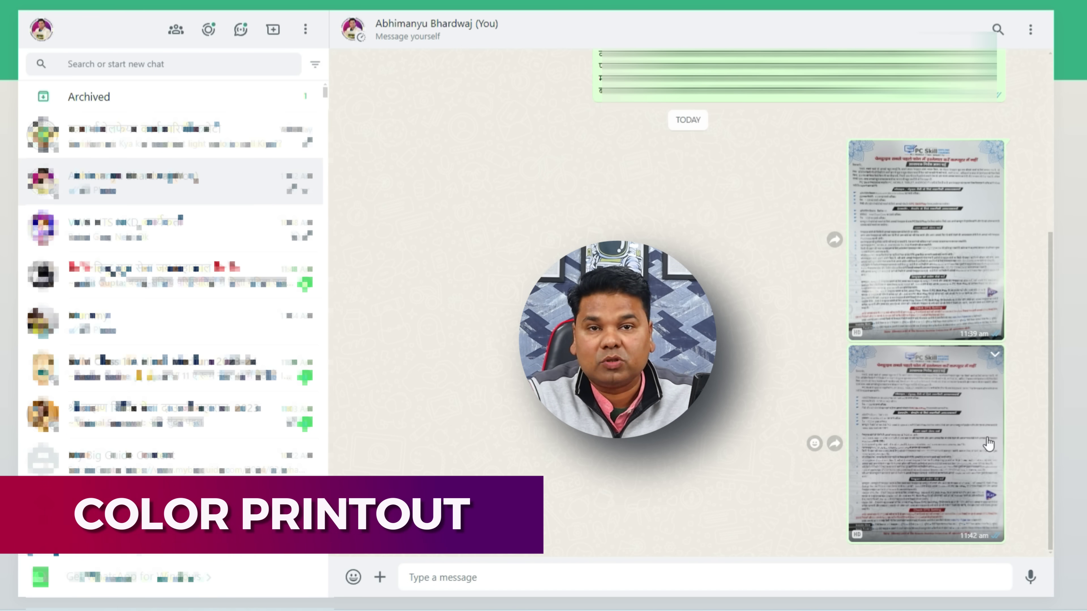
- Open the second PC Skill flyer photo full-size in WhatsApp Web and download it
click(926, 407)
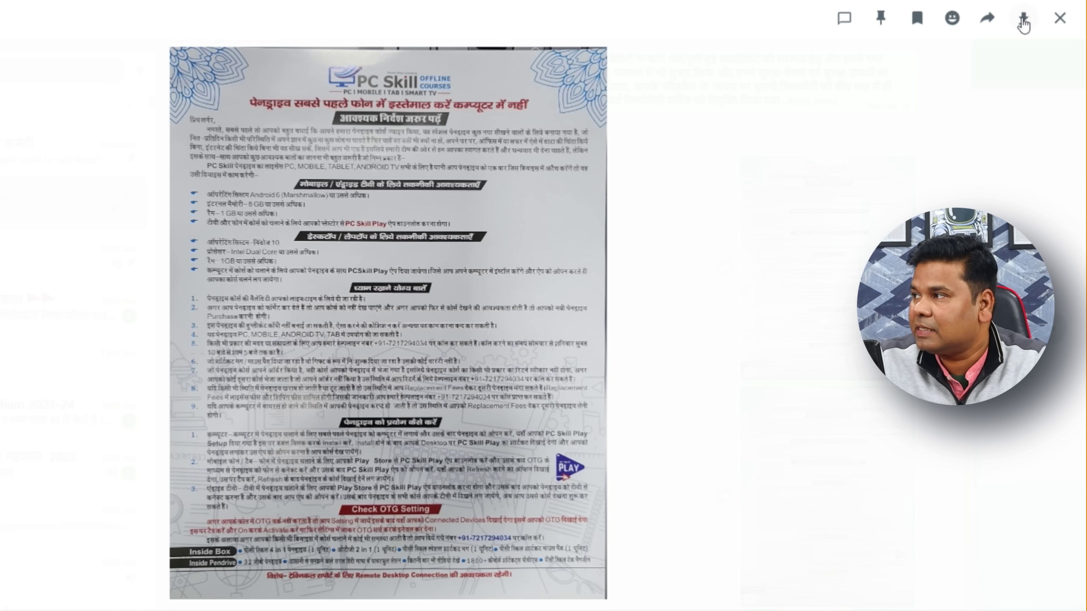
click(1023, 18)
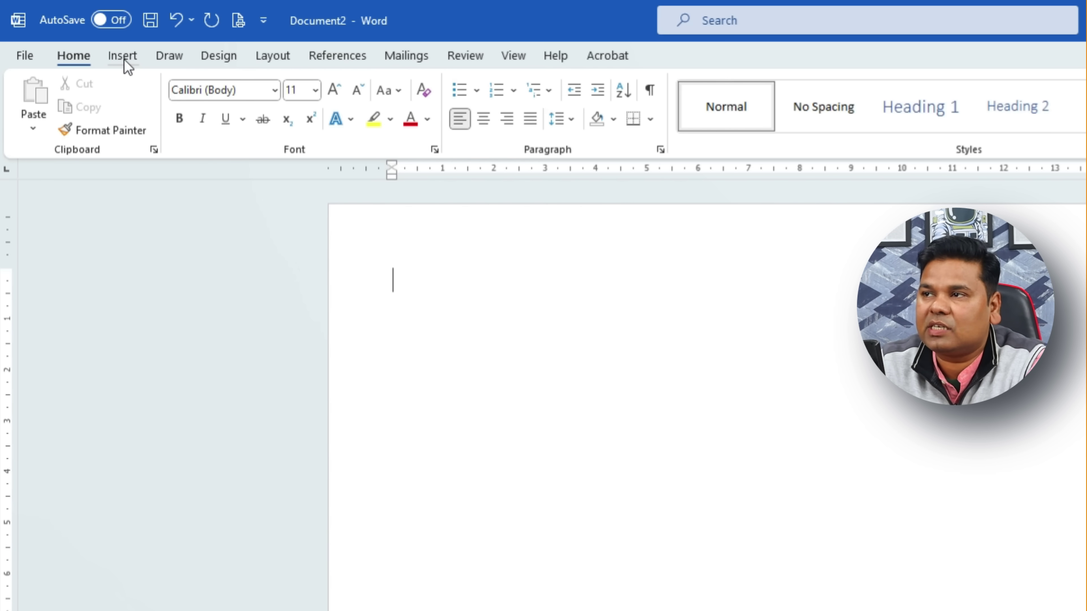
- Insert the downloaded WhatsApp flyer photo from this device into Document2
click(81, 38)
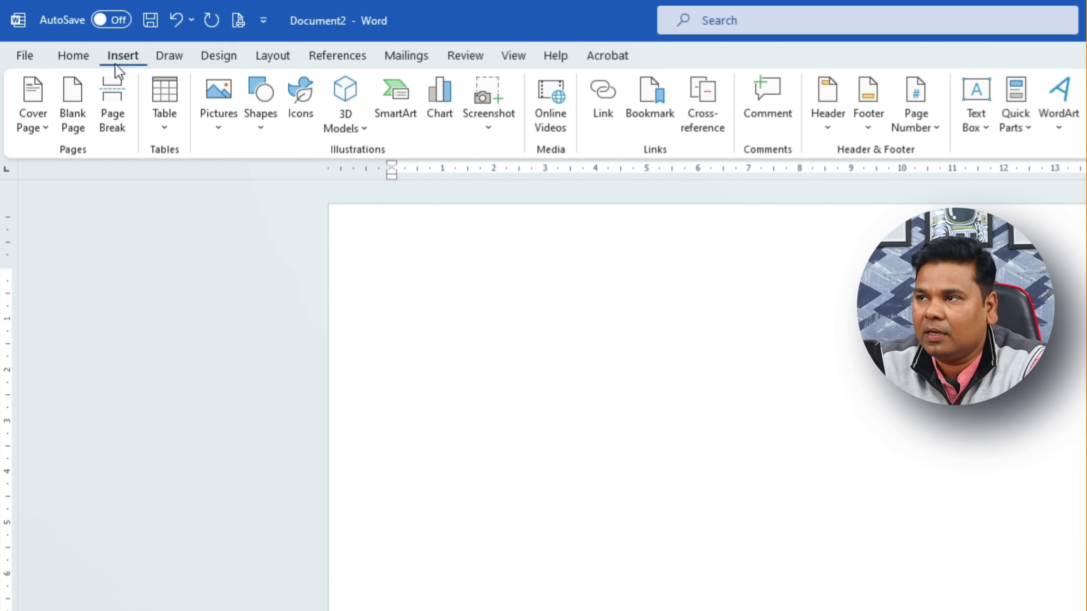
click(227, 128)
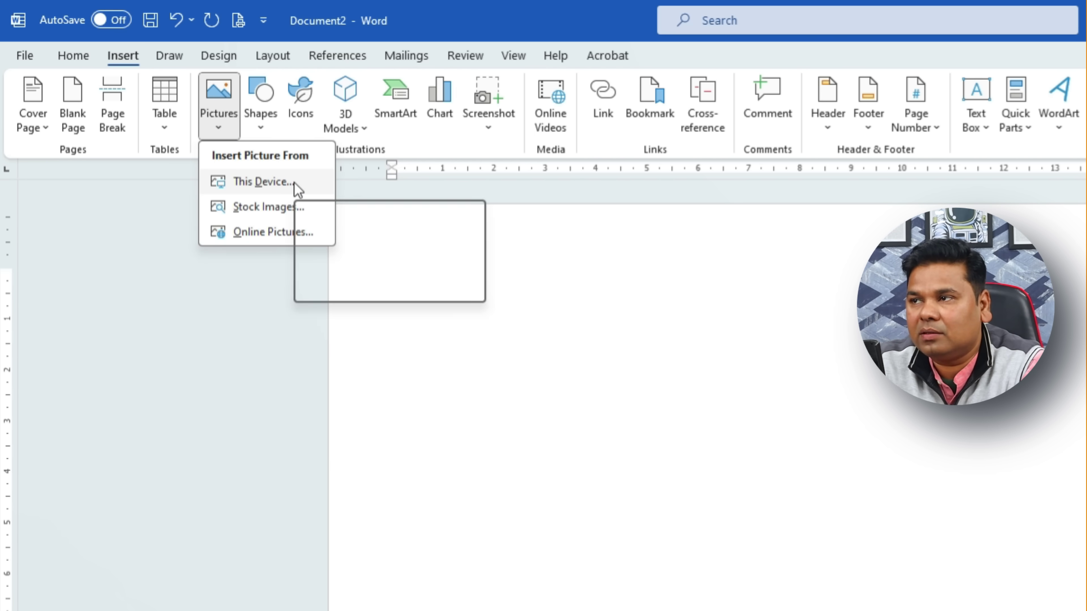
click(296, 184)
double_click(403, 316)
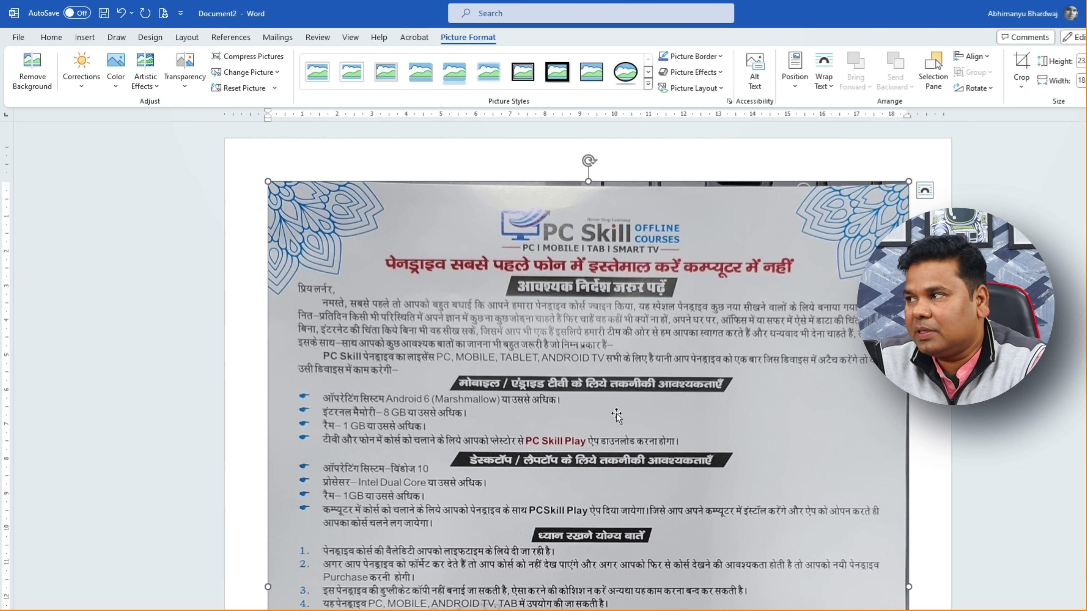
- Set the page size to A4 and apply Narrow margins
scroll(617, 415, down, 3)
scroll(616, 412, up, 3)
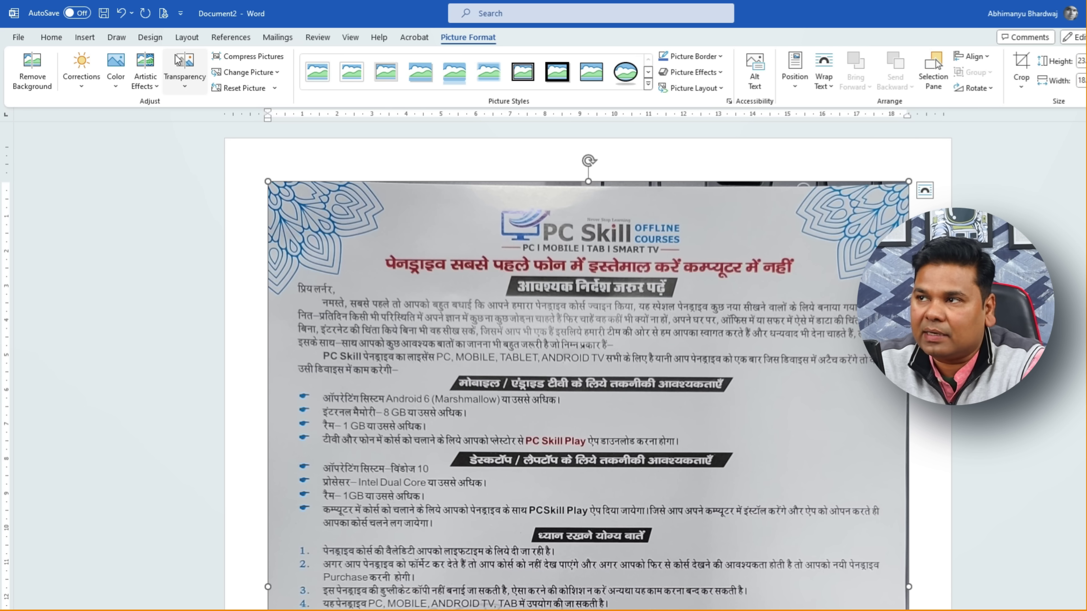
click(187, 37)
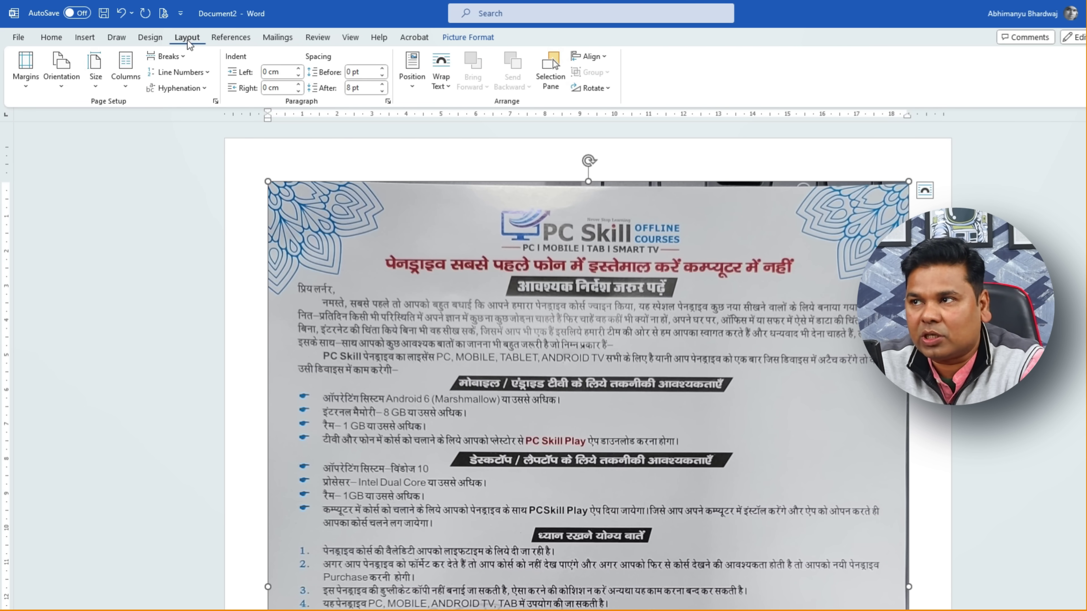
click(95, 71)
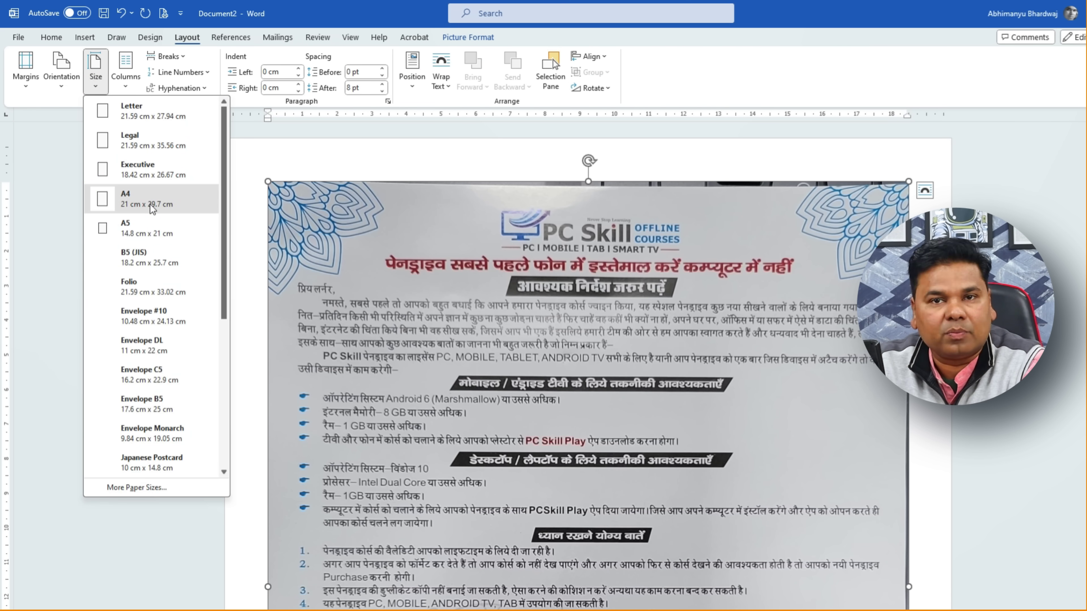
click(147, 206)
click(25, 89)
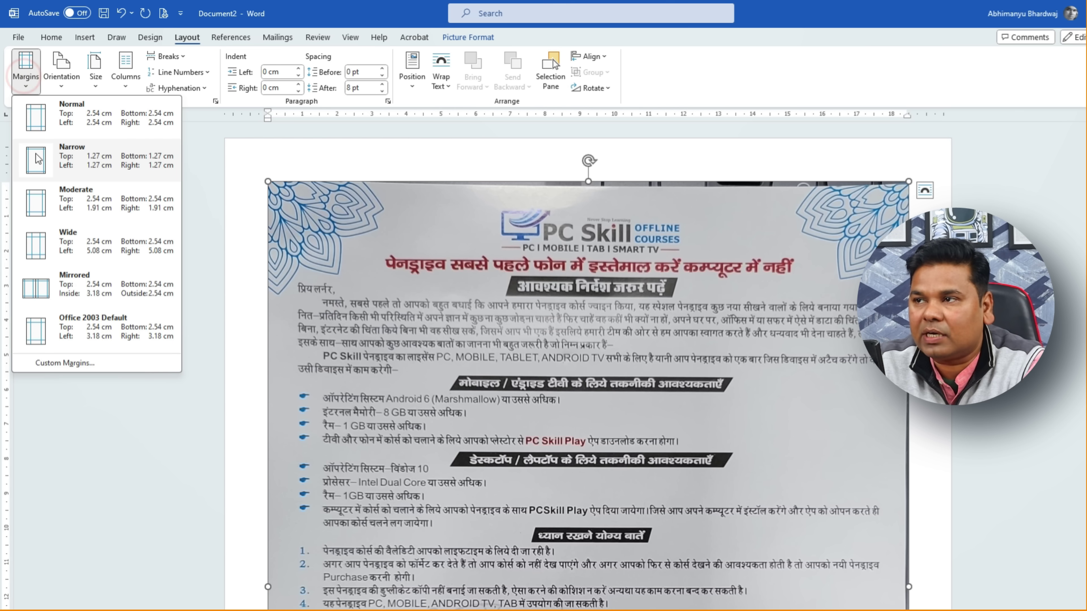
click(118, 159)
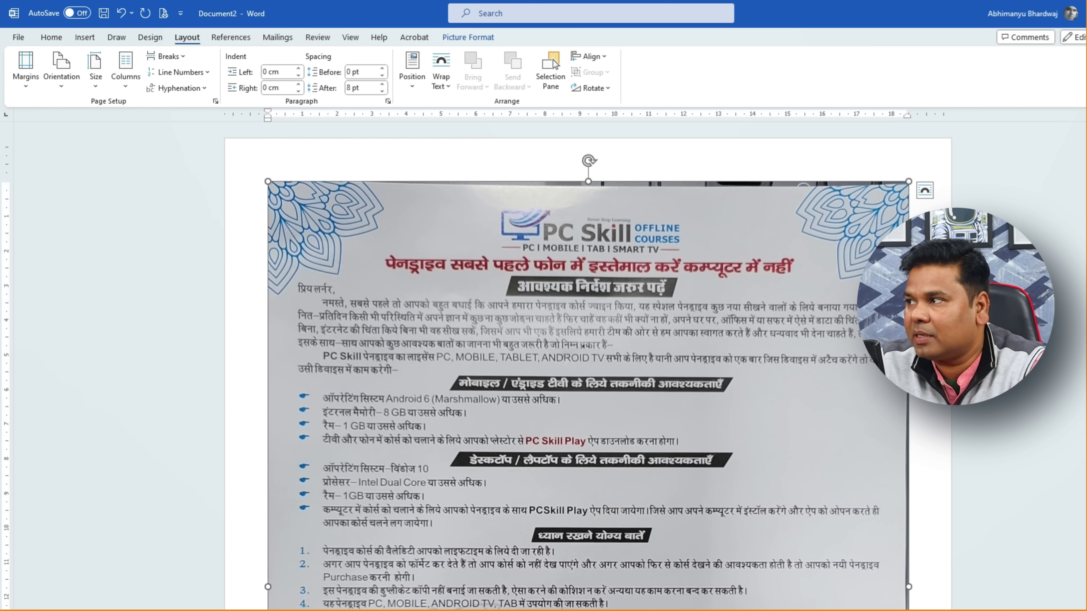
scroll(485, 453, down, 7)
scroll(486, 452, down, 3)
scroll(485, 452, down, 4)
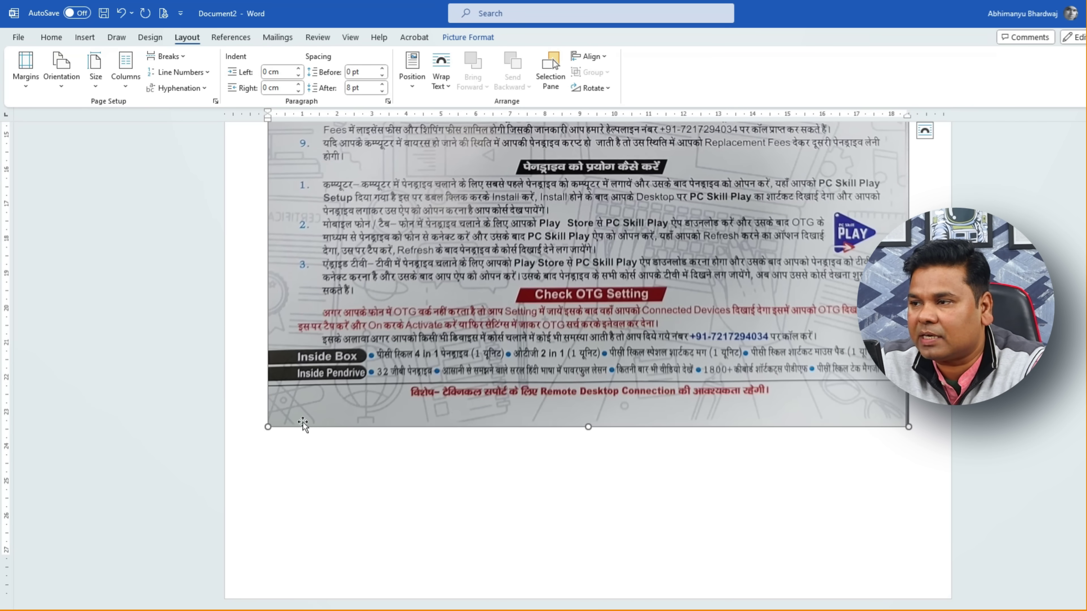
scroll(453, 457, up, 6)
scroll(453, 457, up, 4)
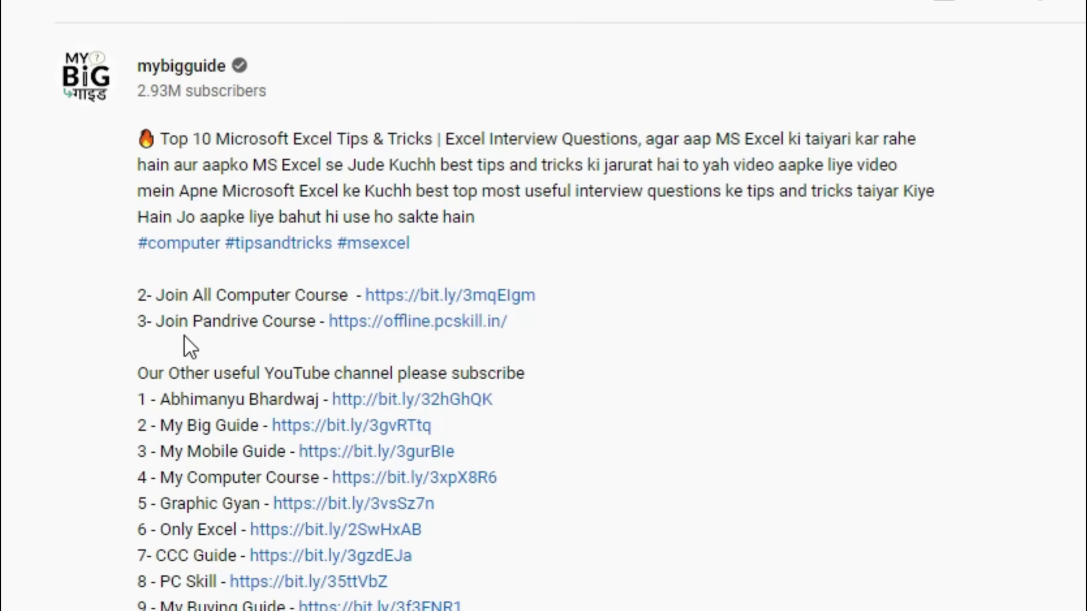
- Follow the offline.pcskill.in link from the YouTube description and browse the pendrive course list
click(447, 322)
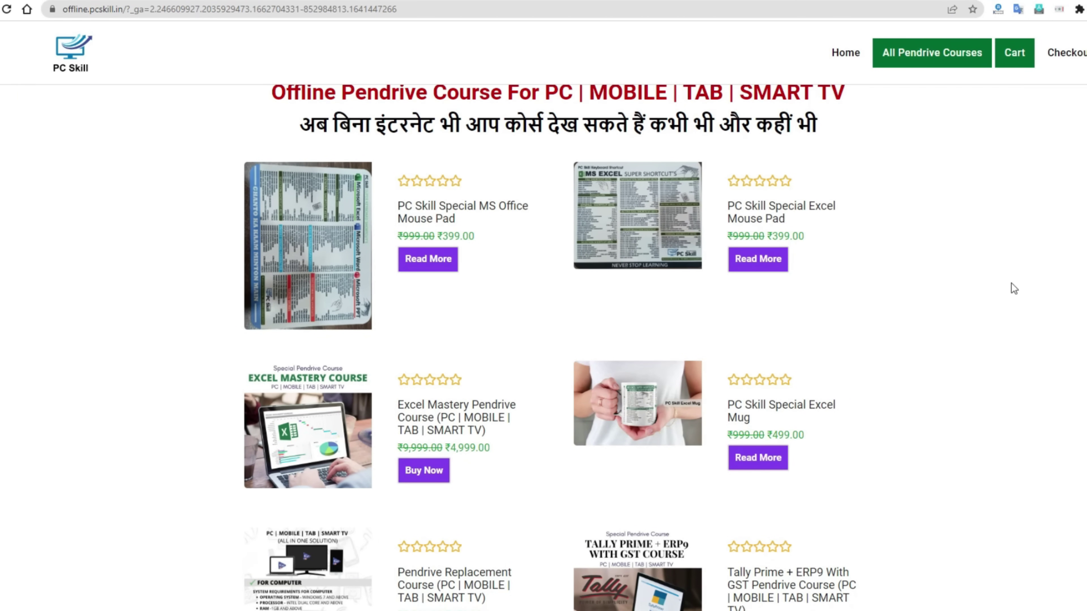
scroll(1011, 299, down, 3)
scroll(1011, 299, down, 10)
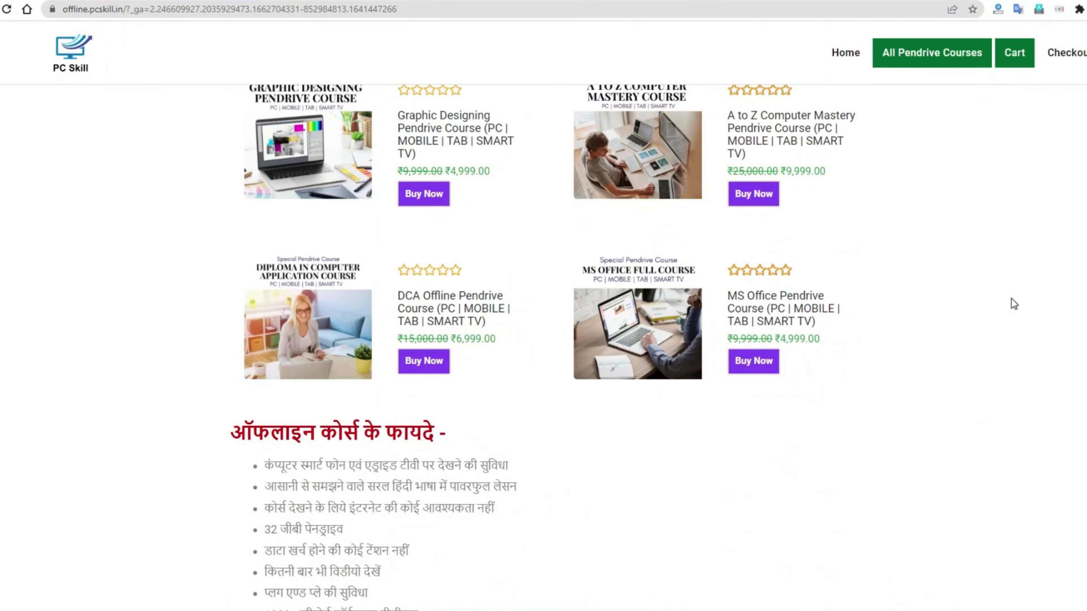
scroll(1011, 299, up, 3)
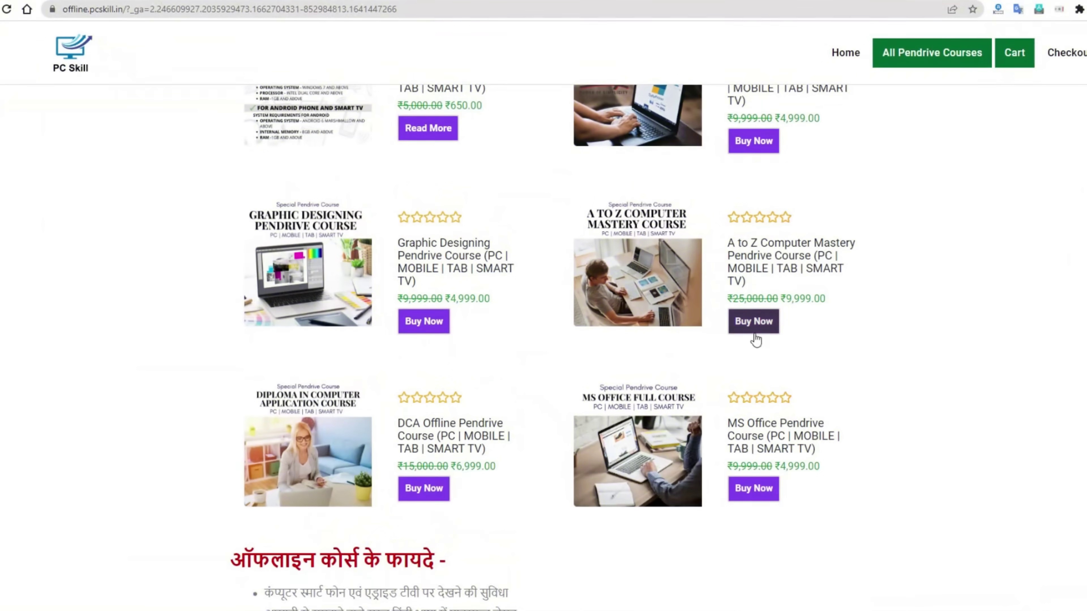
- Buy the A to Z Computer Mastery course and apply coupon 99pc22 in the cart
click(755, 331)
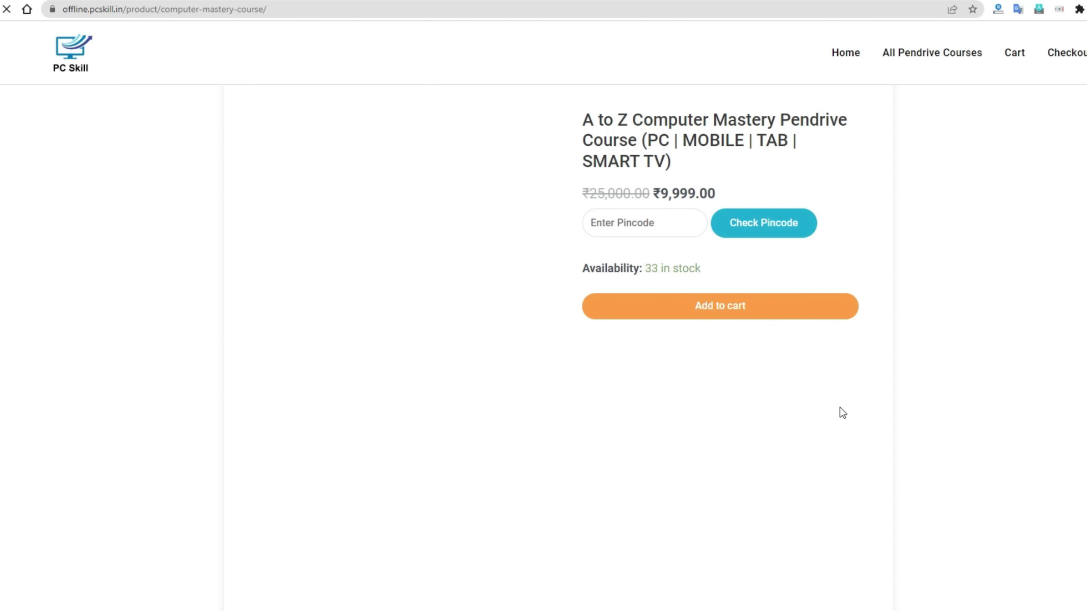
click(1015, 55)
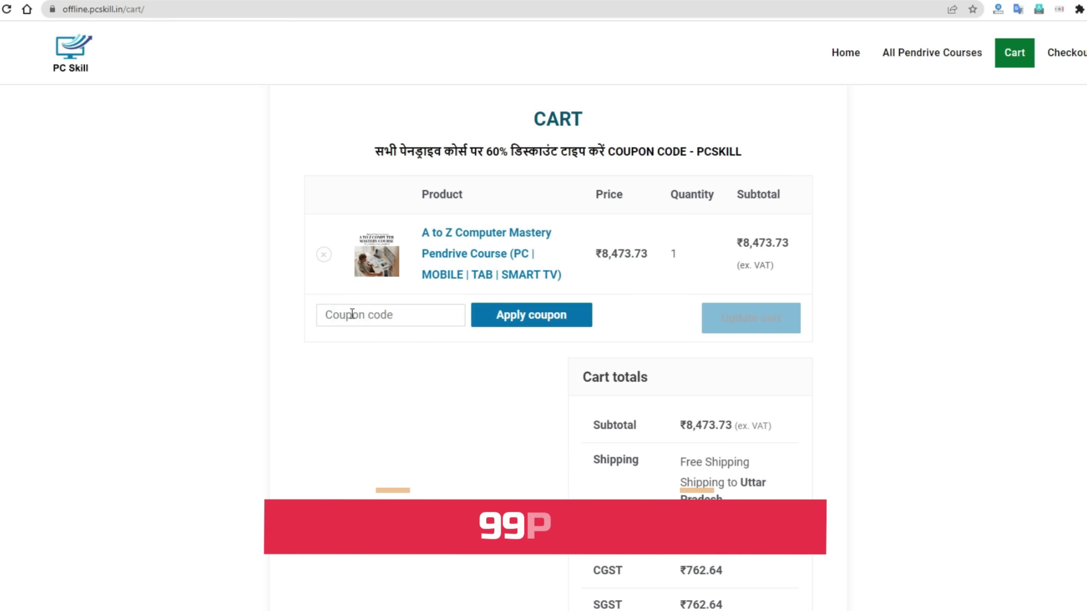
text(99pc22)
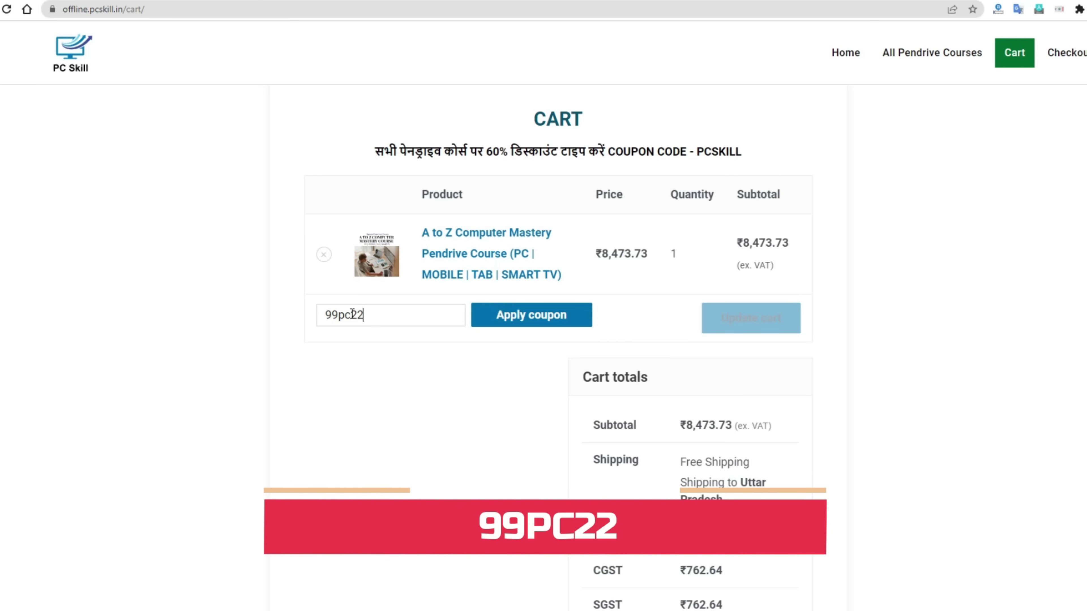
click(575, 323)
scroll(979, 426, down, 5)
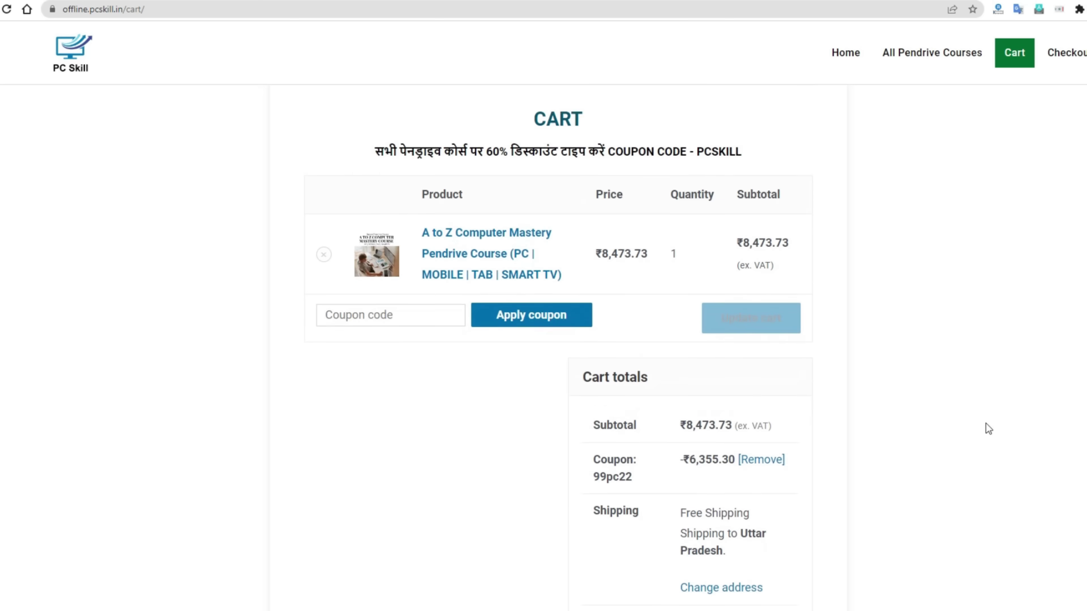
scroll(985, 424, down, 4)
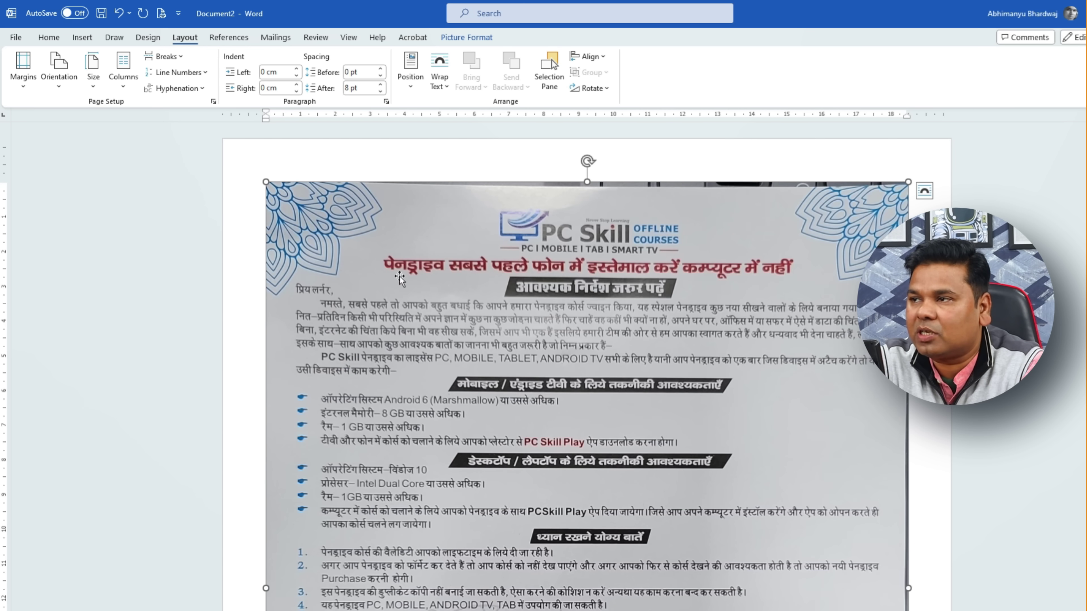
- Open the Color dropdown on the Picture Format tab for the flyer photo
click(458, 40)
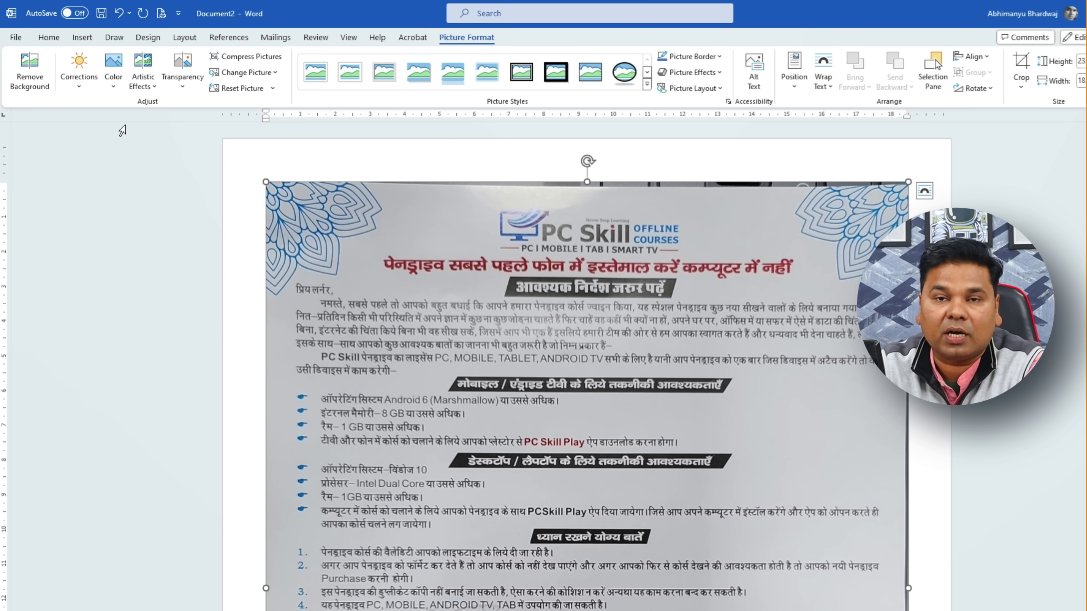
click(112, 90)
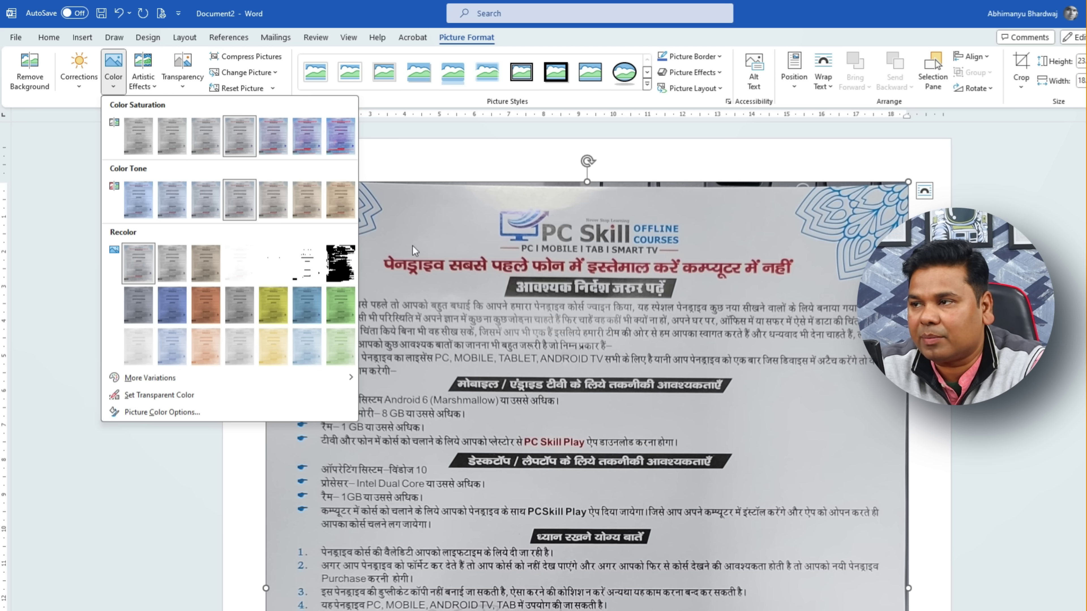
- Try Grayscale and Sepia recolours on the flyer, then apply Black and White and review it
click(181, 270)
click(112, 82)
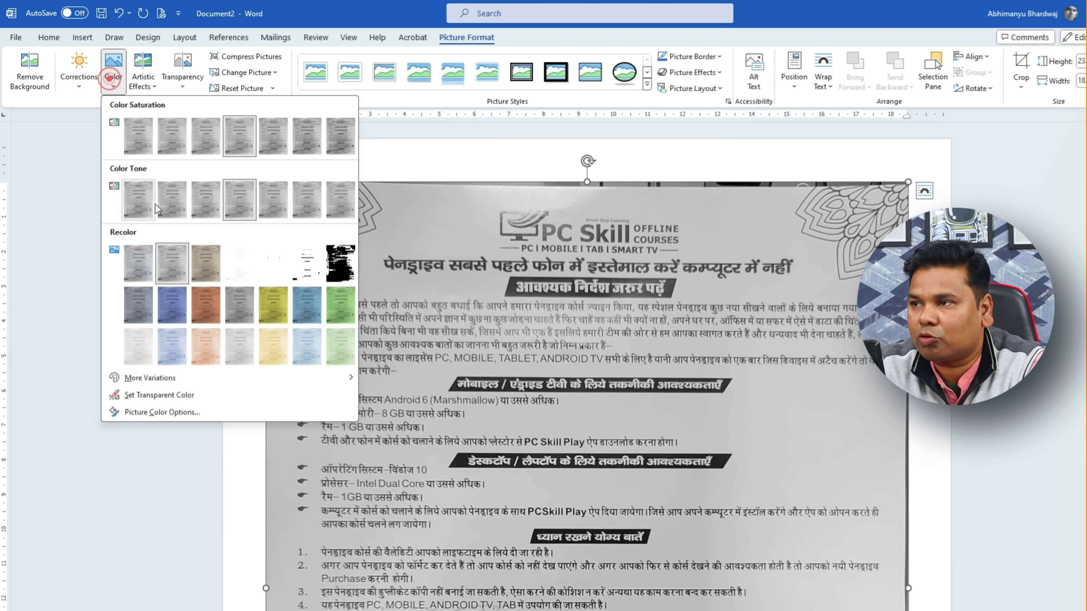
click(198, 268)
click(122, 76)
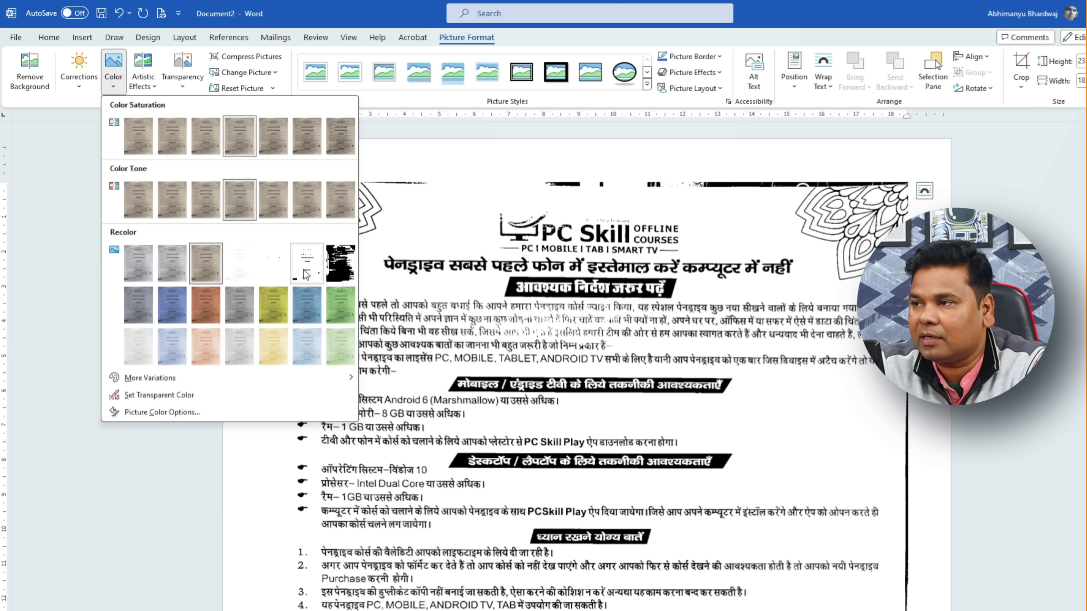
click(306, 275)
scroll(845, 422, down, 8)
scroll(845, 421, down, 3)
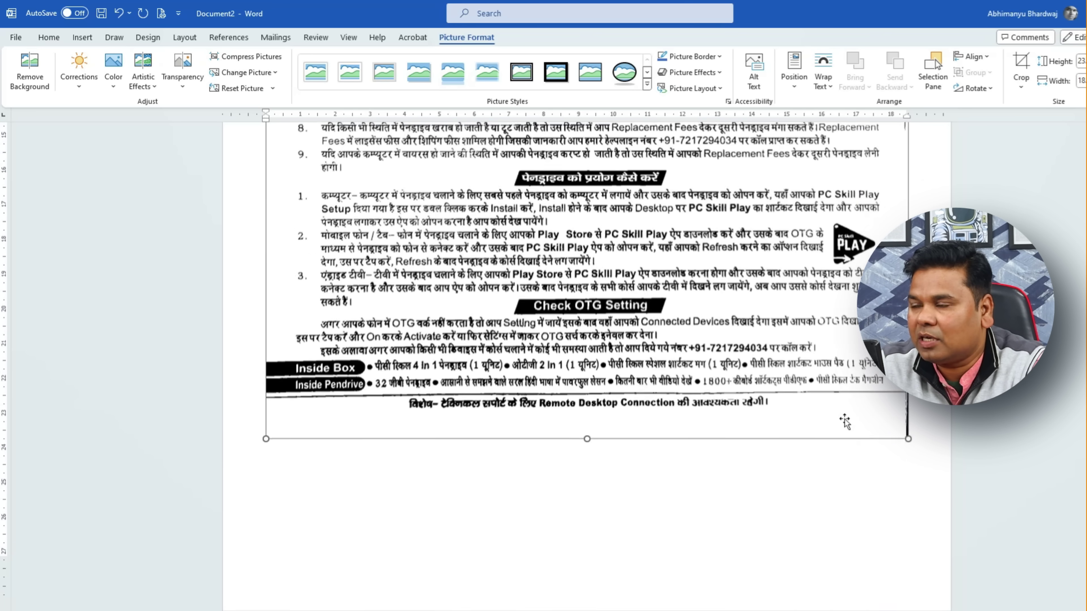
scroll(845, 422, down, 1)
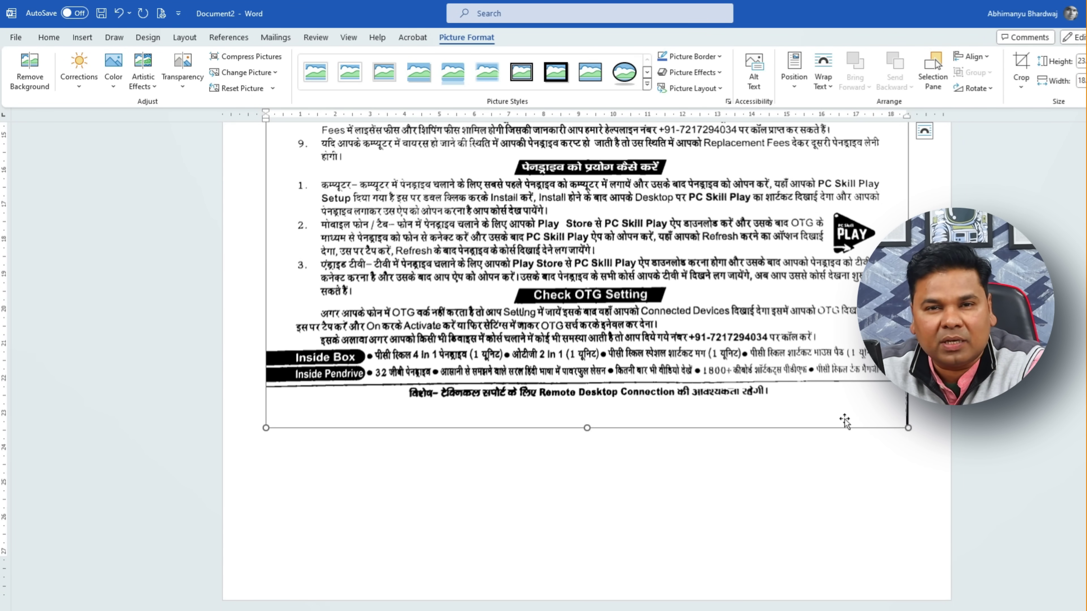
scroll(843, 422, up, 2)
scroll(843, 421, up, 5)
scroll(835, 428, up, 3)
scroll(812, 439, up, 2)
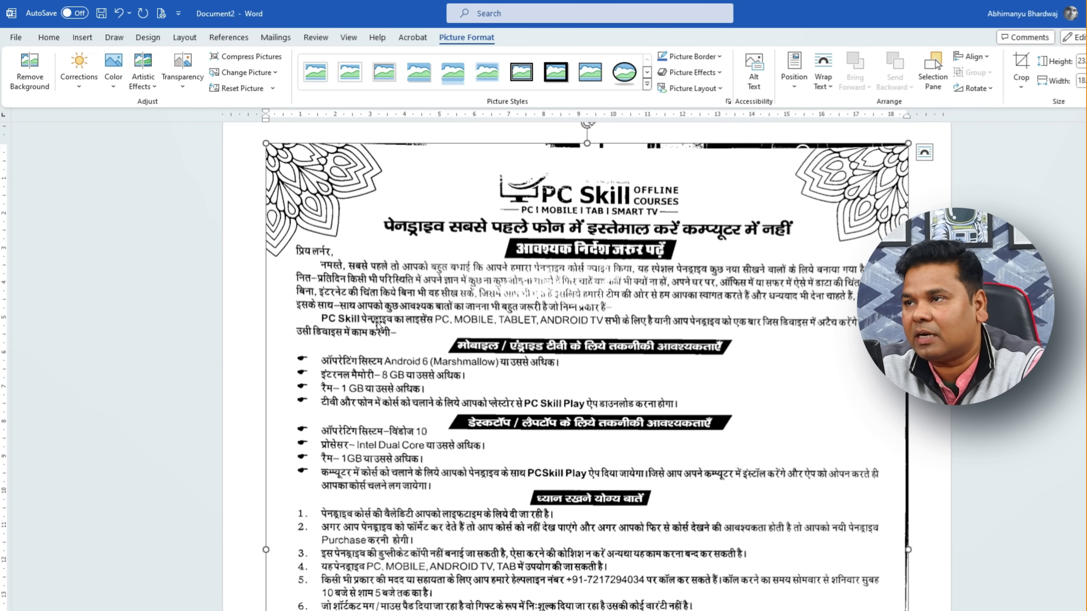
- Compare a Washout recolour, then settle on Black and White: 50% for the flyer
click(114, 86)
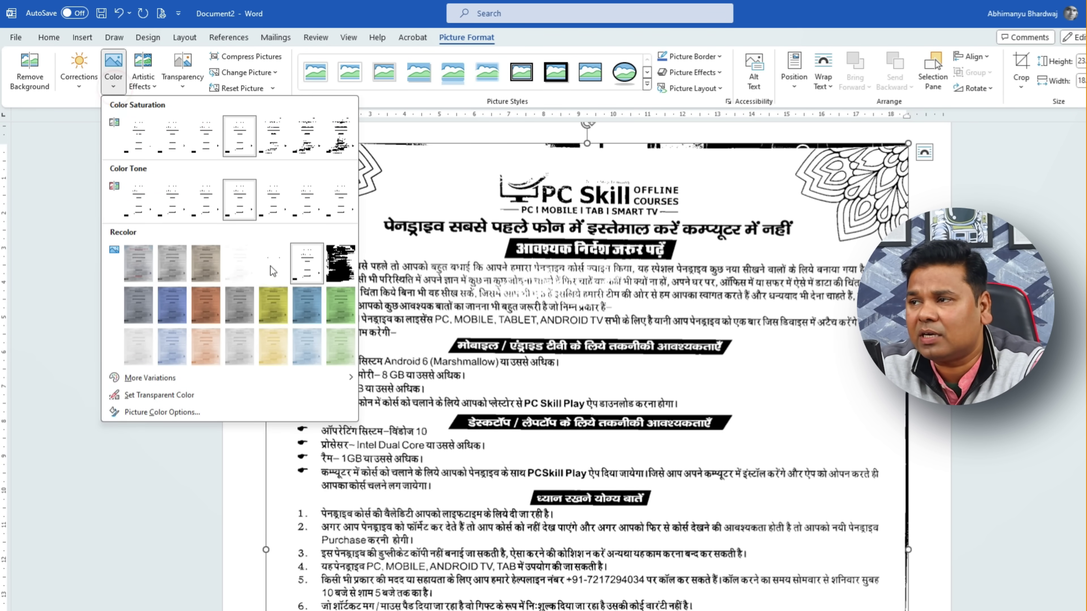
click(277, 272)
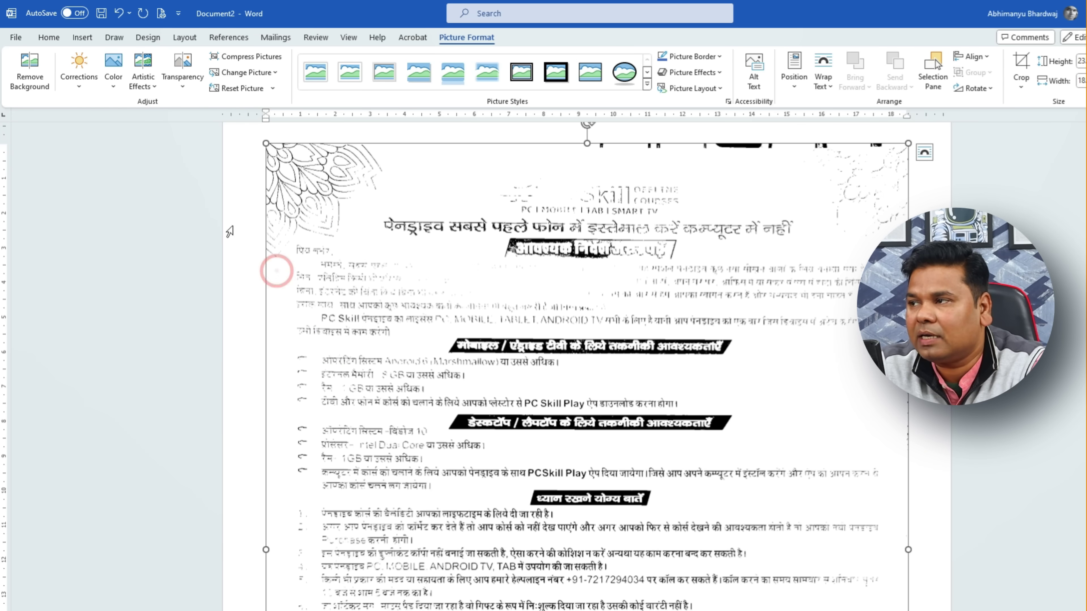
click(114, 84)
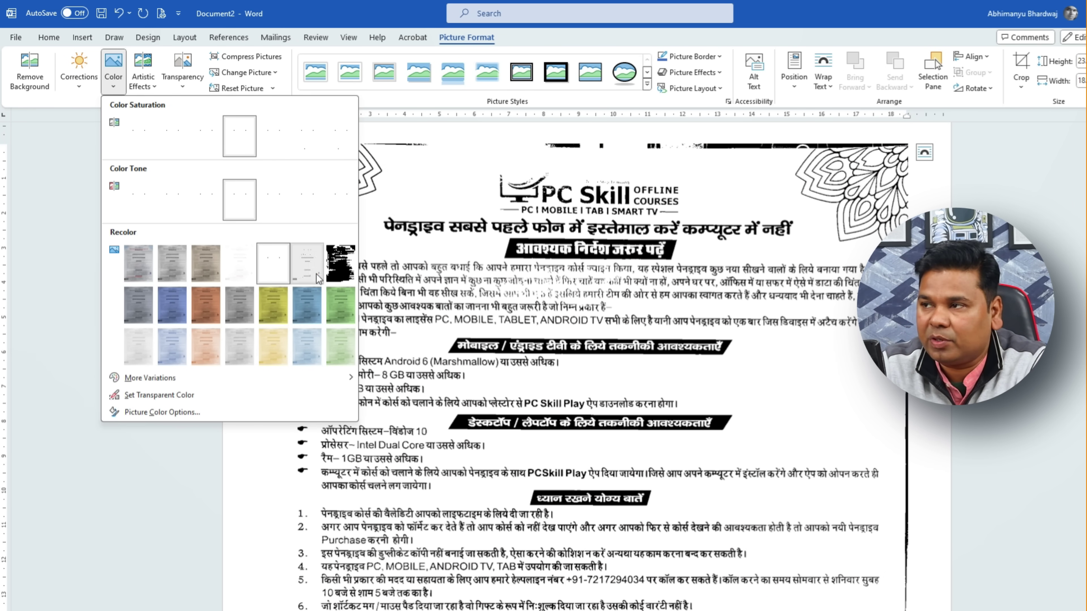
click(316, 275)
scroll(815, 306, down, 5)
scroll(814, 305, down, 2)
scroll(856, 363, down, 1)
scroll(890, 418, up, 7)
scroll(890, 418, up, 3)
scroll(586, 364, up, 1)
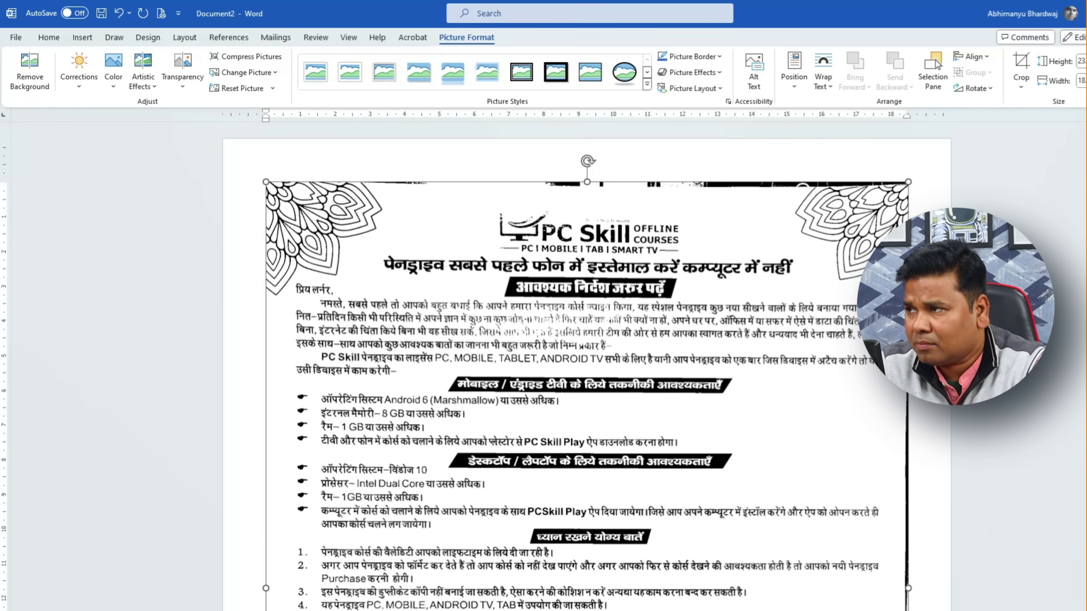
click(200, 194)
- Deselect the picture and review the black-and-white flyer on the page
click(553, 252)
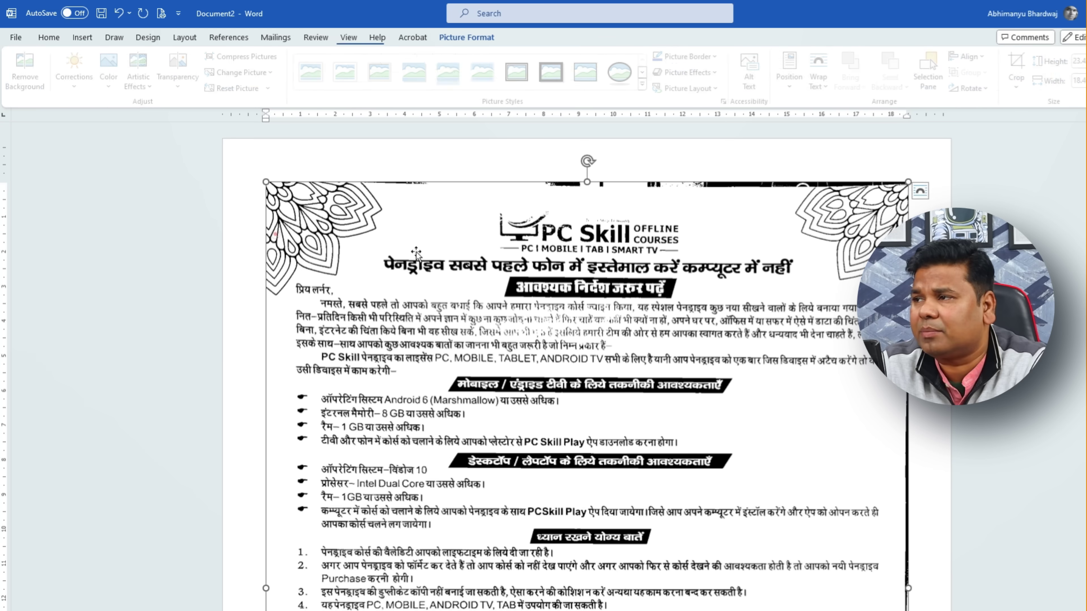
scroll(848, 241, down, 10)
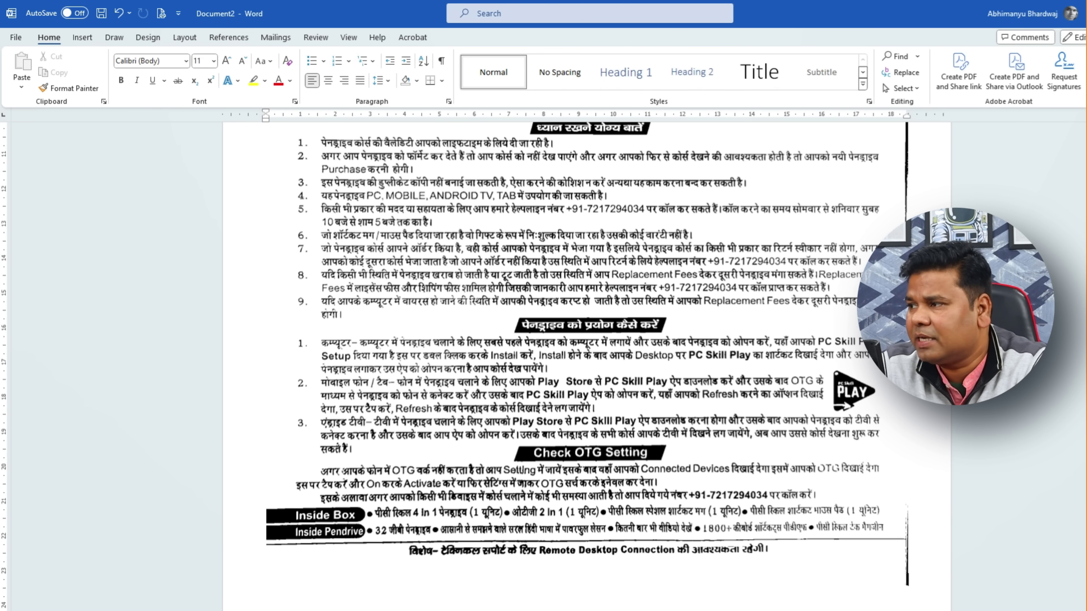
scroll(779, 566, up, 10)
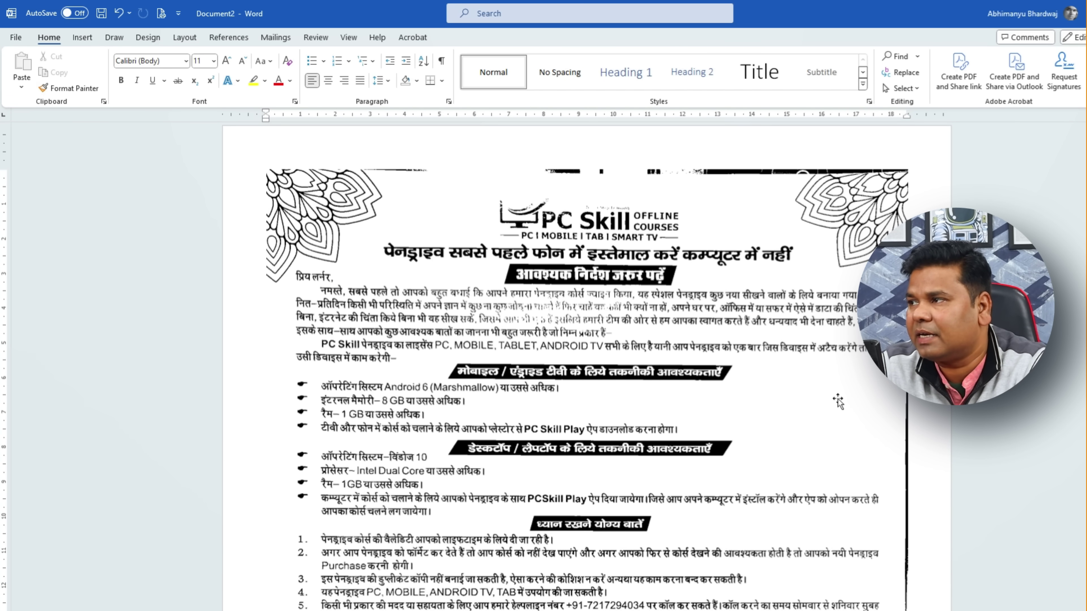
- Crop the dark strip off the flyer picture's left side
click(609, 285)
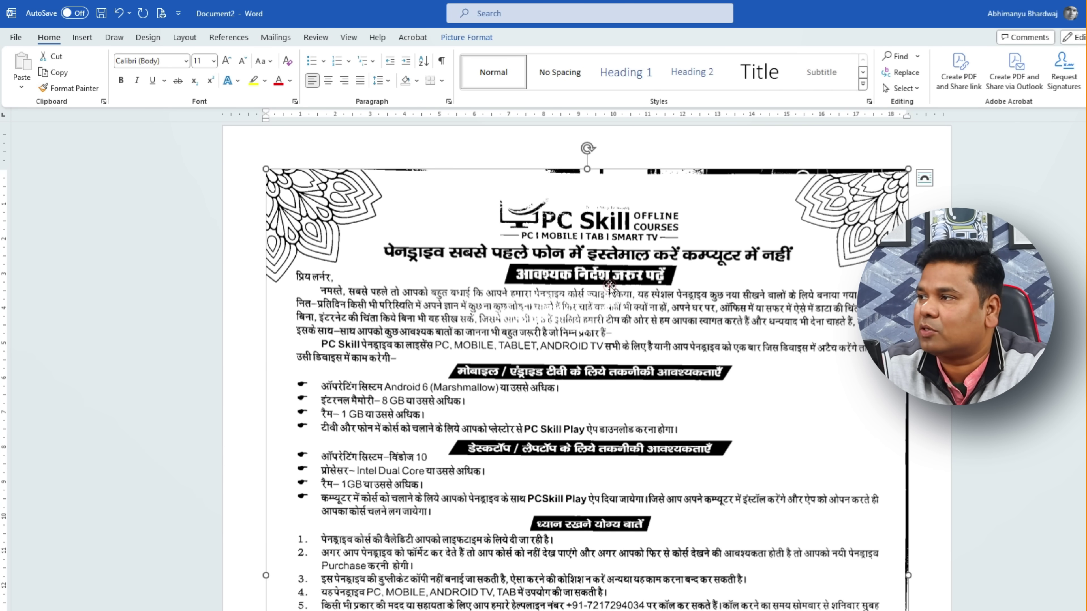
click(448, 38)
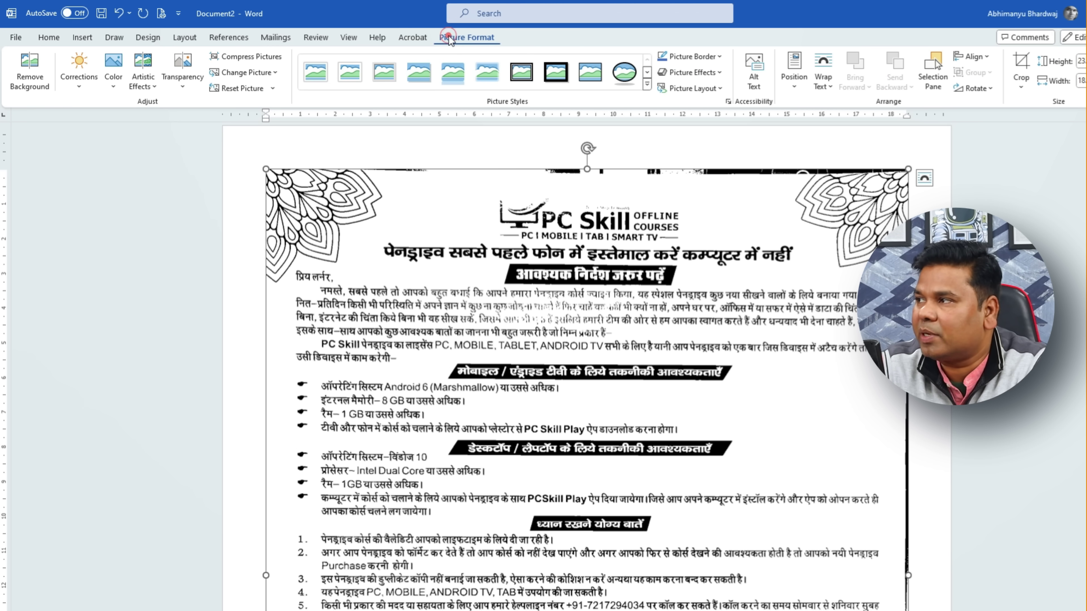
click(1020, 67)
scroll(586, 364, down, 5)
scroll(586, 363, down, 1)
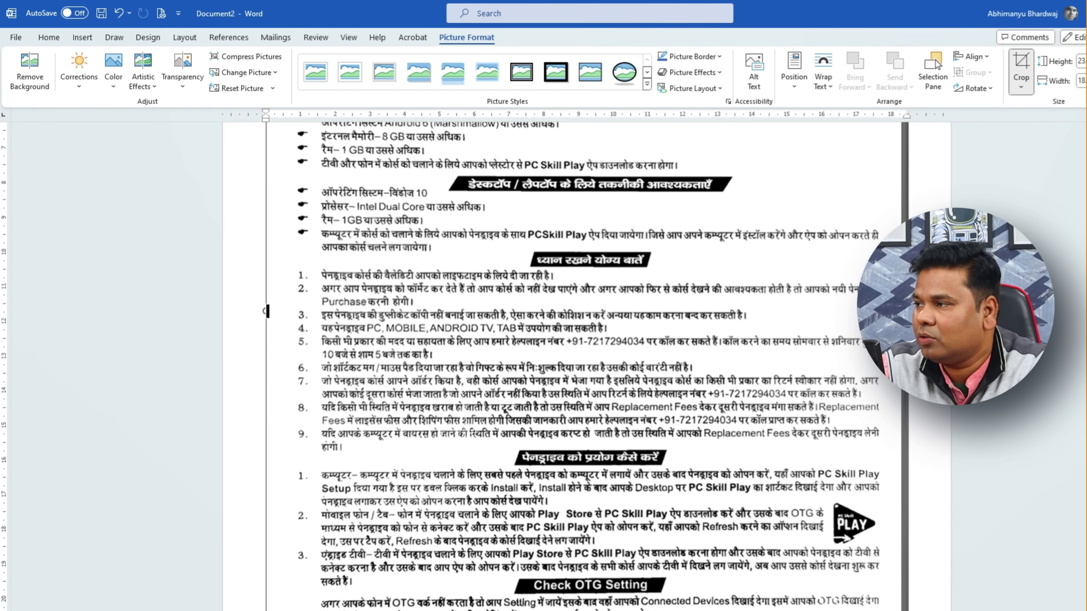
scroll(588, 181, up, 6)
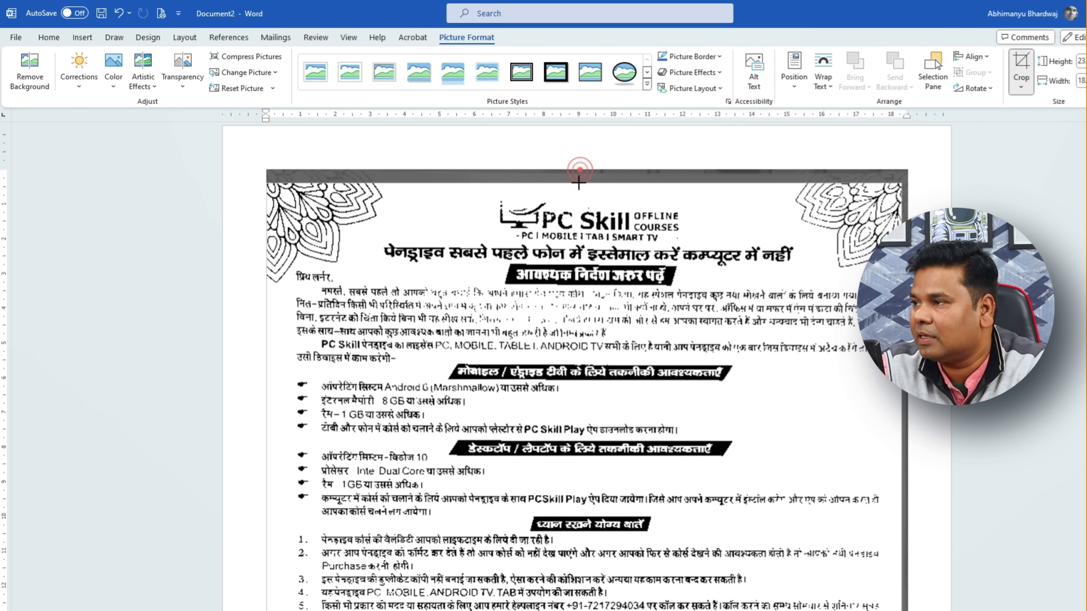
scroll(328, 402, down, 1)
scroll(329, 402, down, 4)
scroll(328, 402, down, 1)
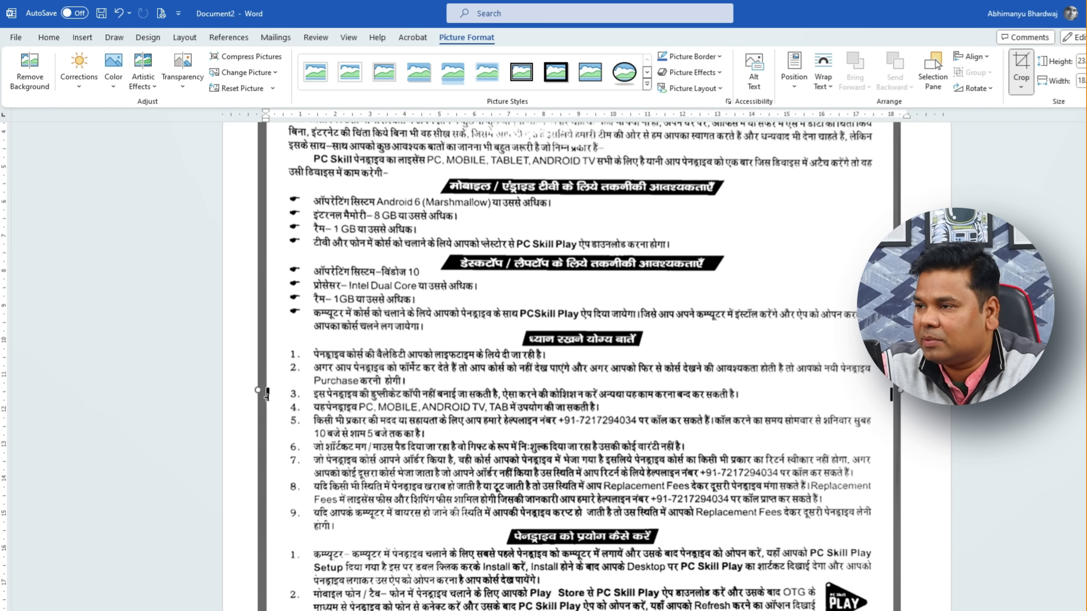
drag(267, 394, 282, 393)
- Trim the dark strip off the flyer's bottom and apply the crop
scroll(449, 457, down, 10)
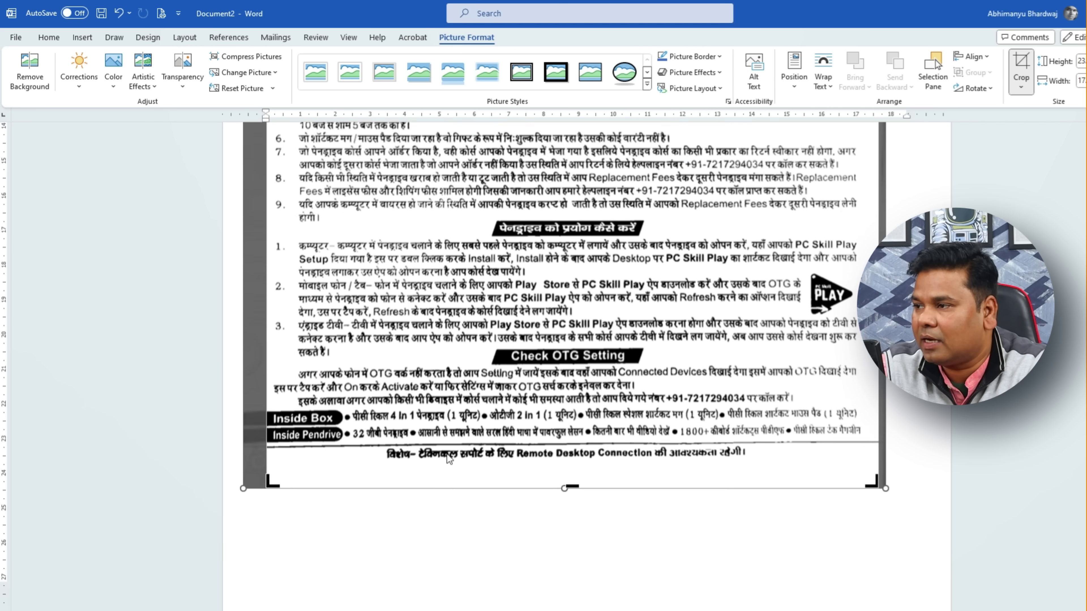
scroll(448, 458, down, 1)
drag(570, 443, 571, 426)
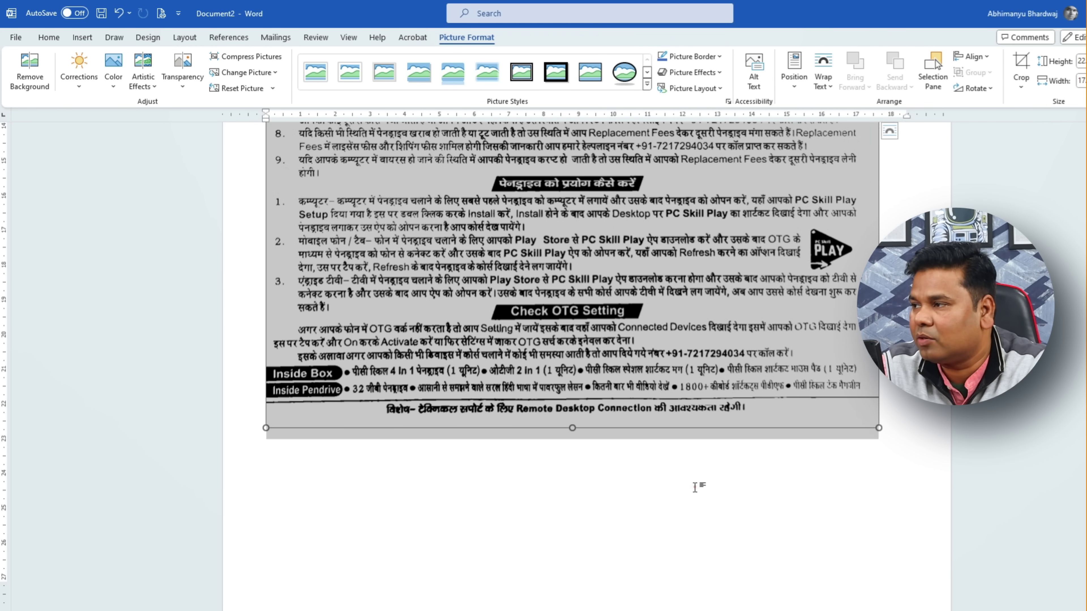
click(921, 422)
scroll(795, 253, up, 12)
- Change the flyer picture's text wrapping in Layout Options so it moves freely
scroll(795, 252, up, 1)
click(796, 252)
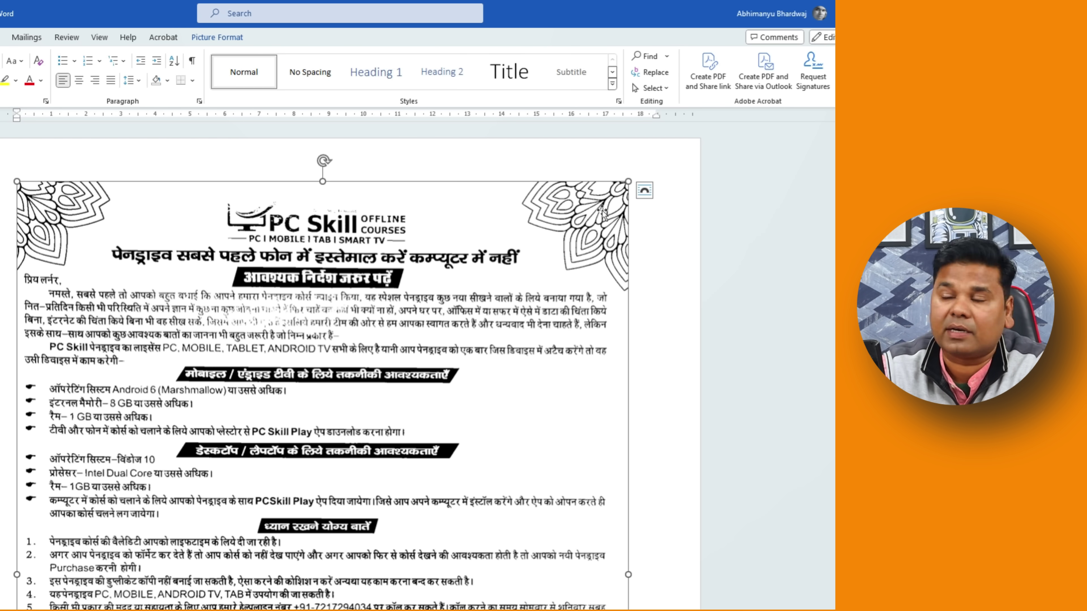
click(644, 191)
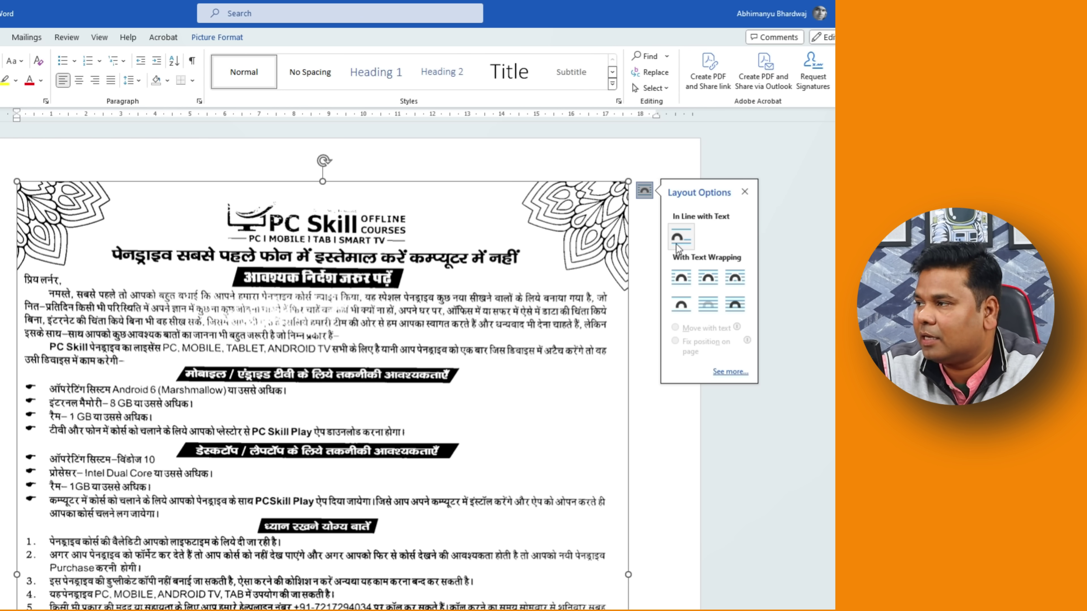
click(734, 286)
click(644, 249)
- Enlarge the flyer picture and stretch its left edge to the page edge
scroll(644, 249, down, 10)
click(515, 382)
scroll(515, 385, down, 4)
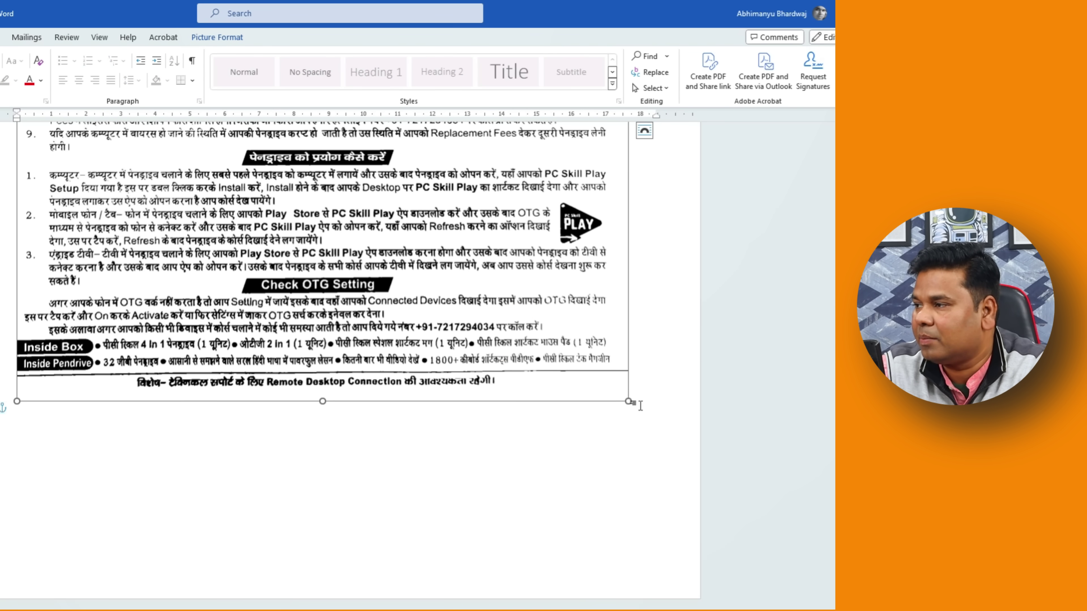
drag(625, 398, 667, 461)
scroll(298, 473, up, 10)
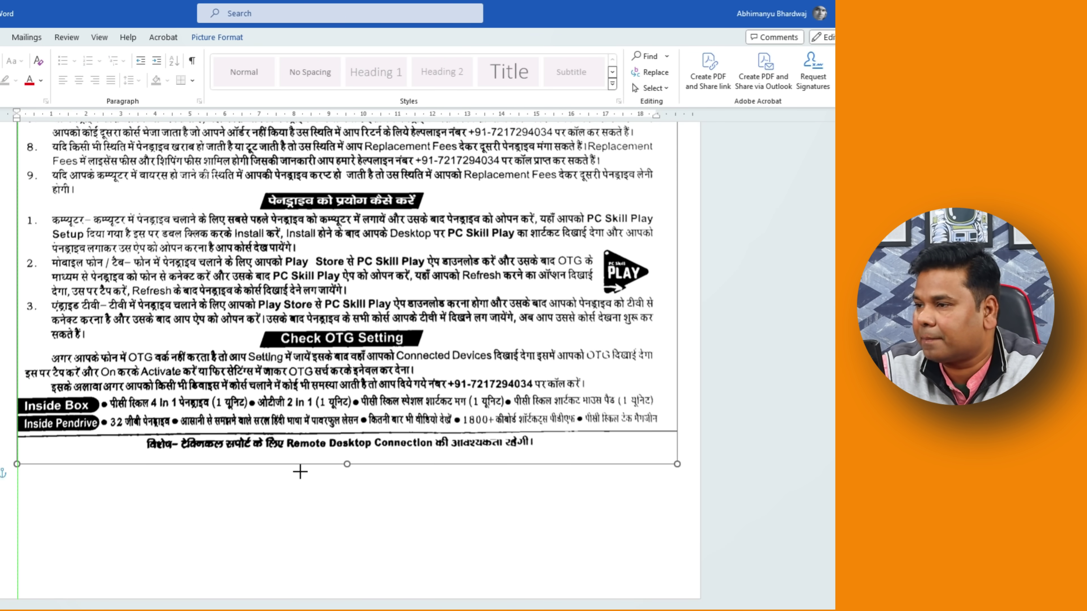
scroll(86, 428, up, 2)
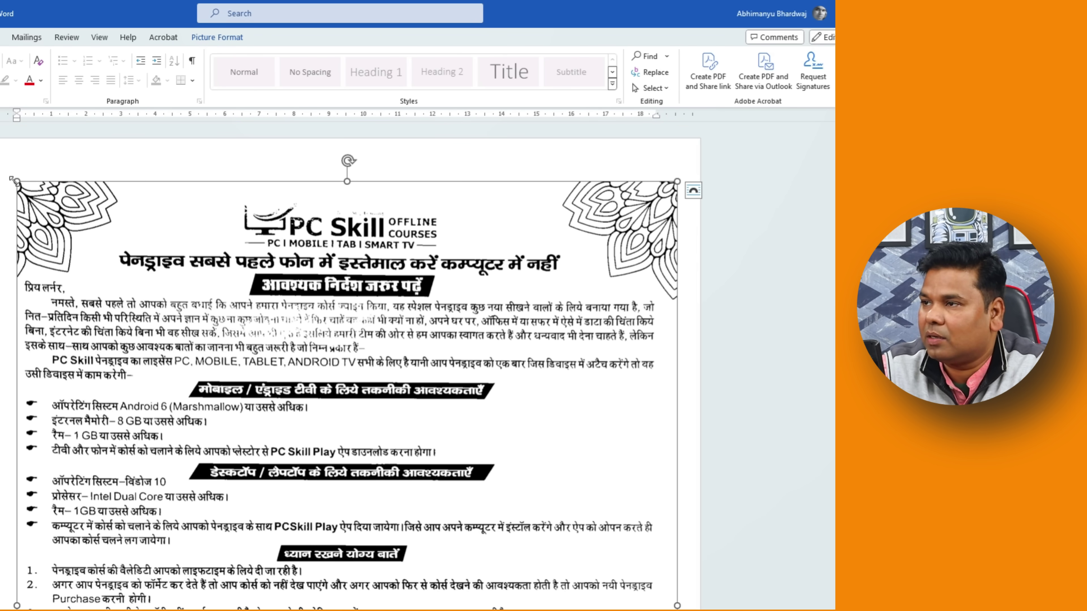
drag(13, 180, 4, 181)
- Drag the bottom corners outward so the flyer fills the page, then deselect it
scroll(47, 486, down, 5)
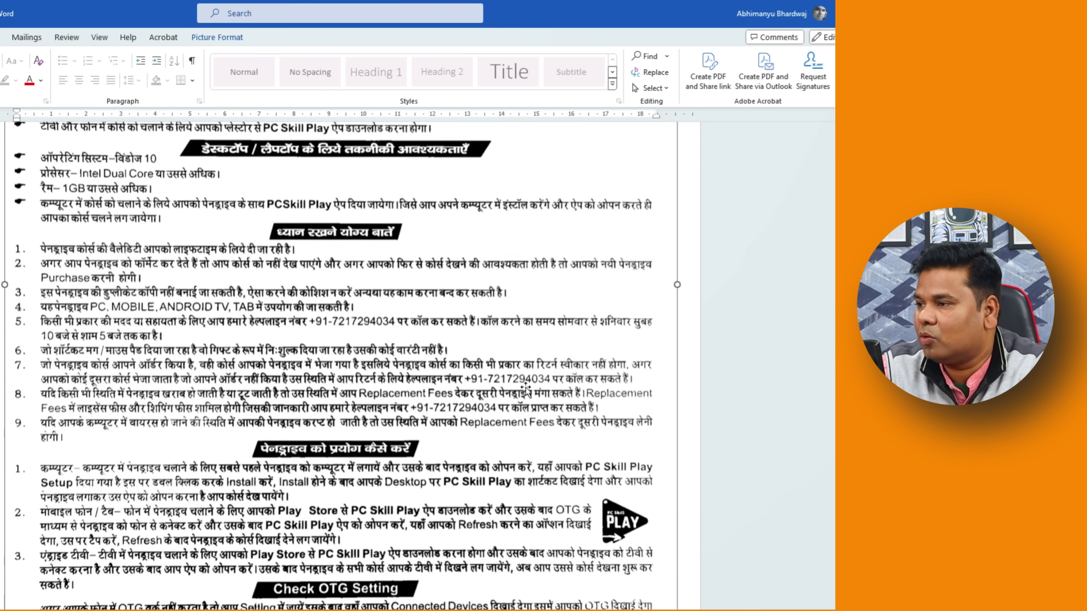
scroll(48, 486, down, 5)
scroll(48, 485, down, 2)
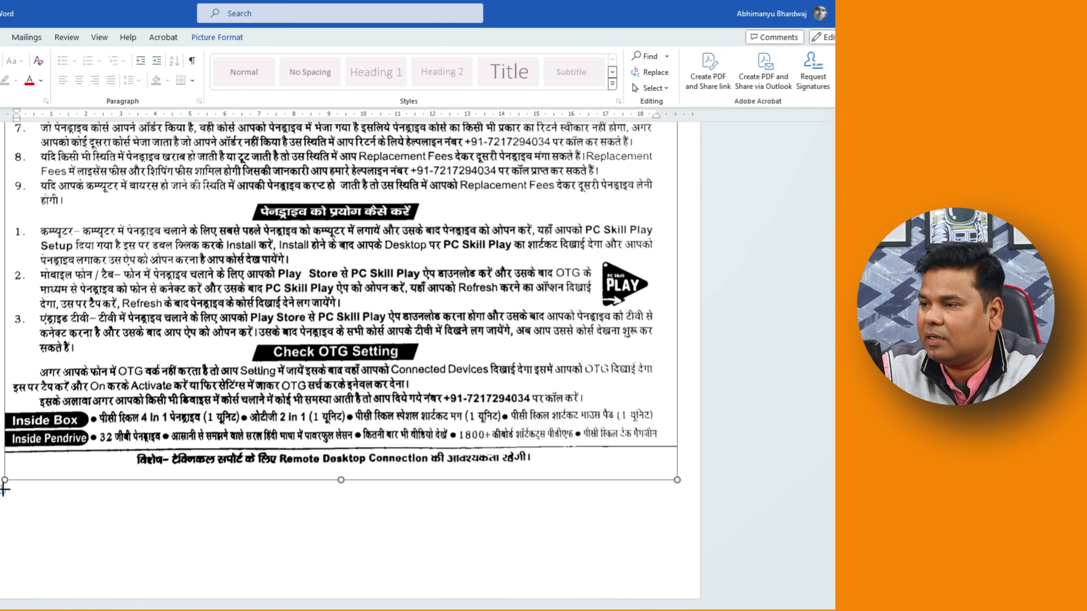
drag(4, 490, 3, 482)
scroll(680, 520, up, 10)
scroll(680, 520, down, 4)
scroll(681, 520, down, 4)
scroll(680, 520, down, 3)
drag(677, 487, 681, 493)
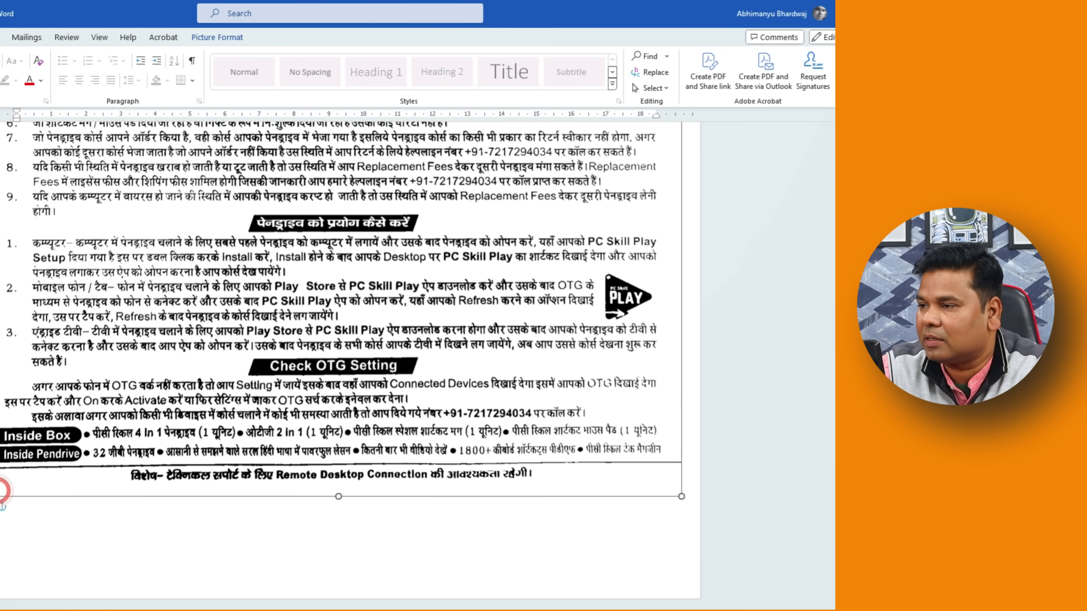
click(190, 546)
scroll(189, 546, up, 10)
scroll(190, 546, up, 1)
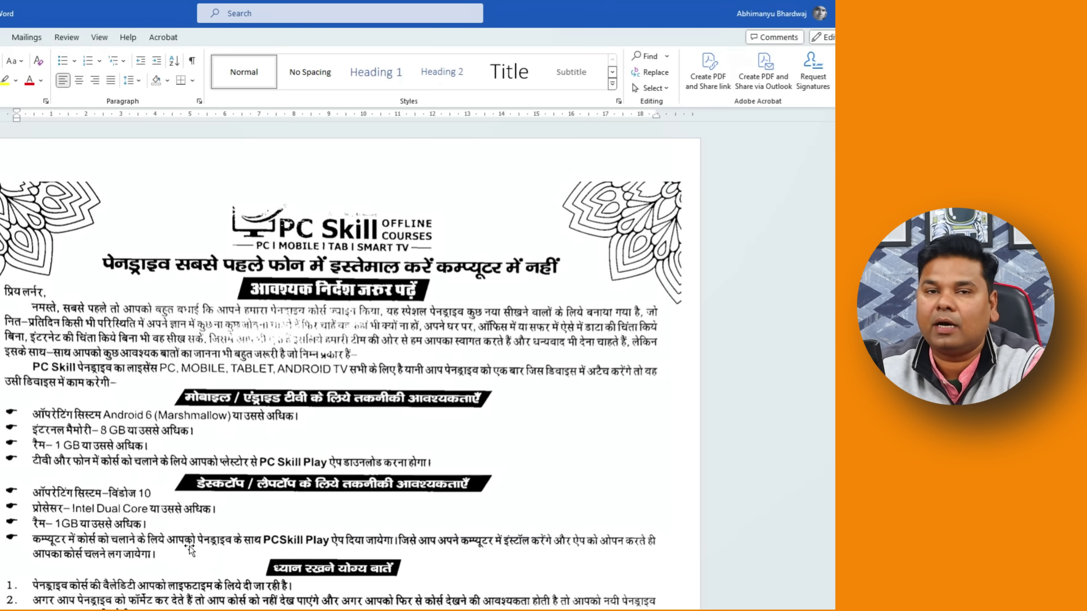
- Open the print preview with Ctrl+P to check the full-page black-and-white flyer
key(ctrl+p)
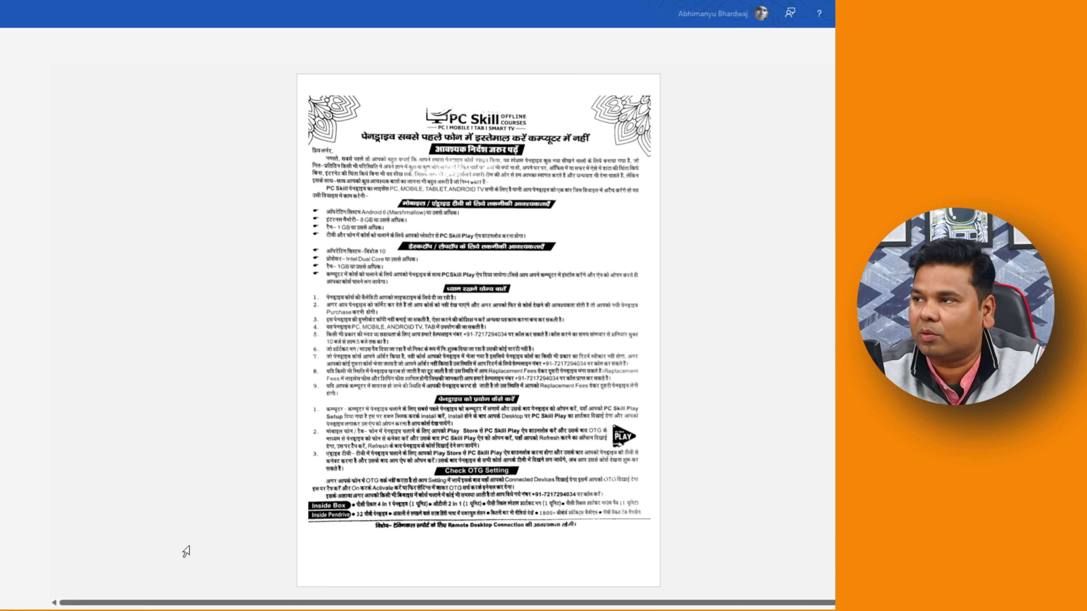